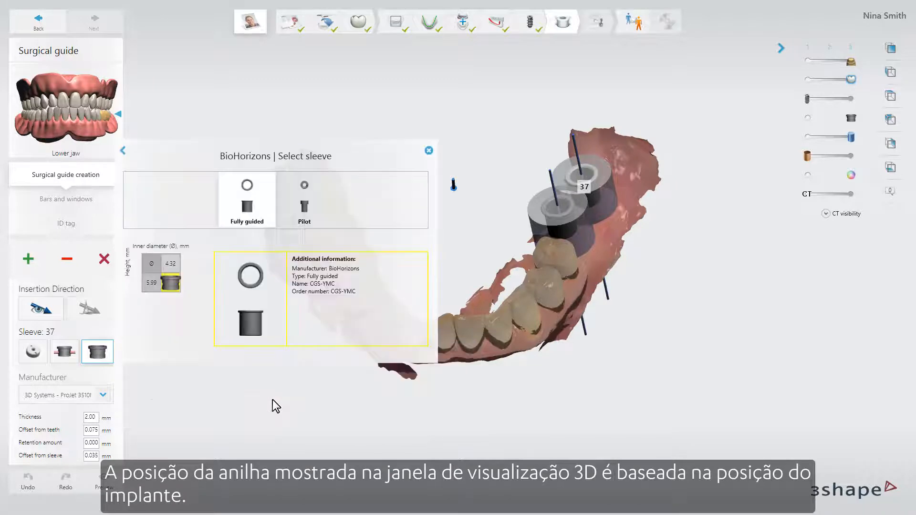
Choose the BioHorizons fully guided sleeve with 4.32 mm inner diameter and 5.99 mm height, and check its position against the implants
left_click(174, 284)
right_click_drag(492, 424, 330, 401)
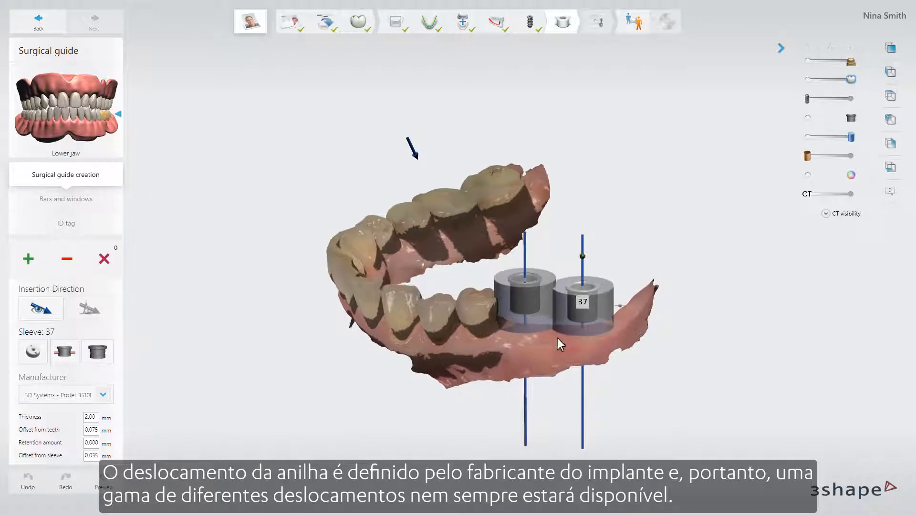
scroll(557, 338, "up", 5)
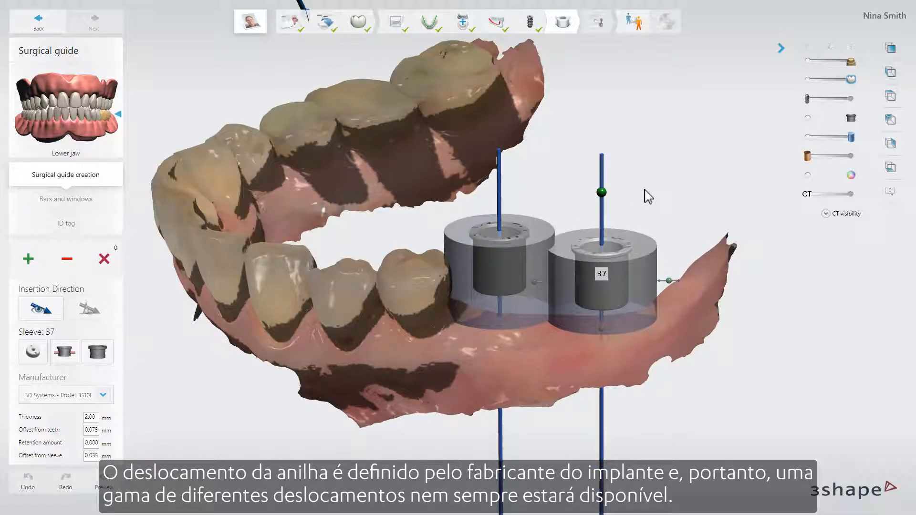
left_click(851, 99)
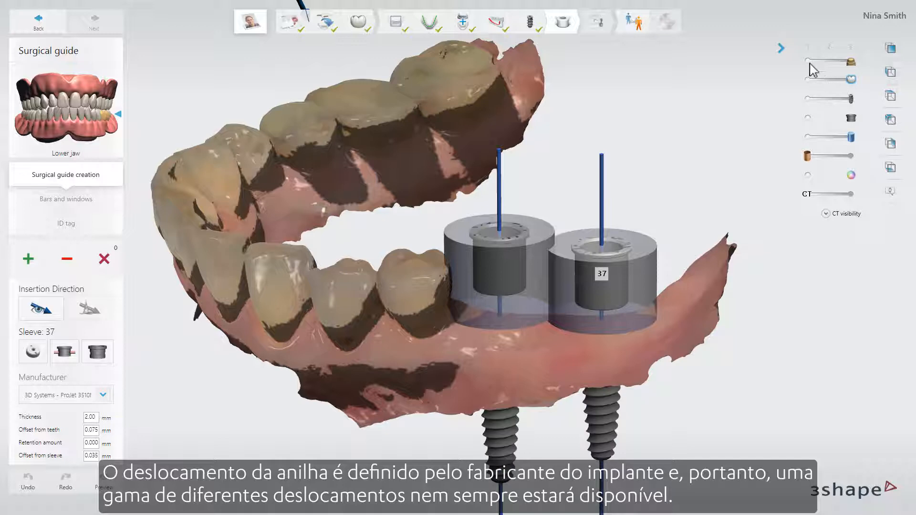
left_click(808, 60)
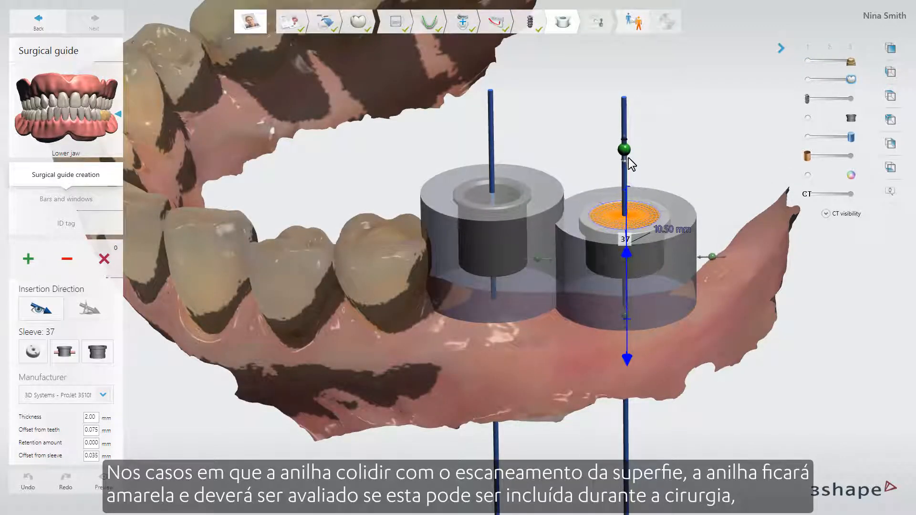
Lower sleeve 37 along its implant axis to an offset of 6.80 mm and raise it back up
left_click_drag(629, 158, 629, 191)
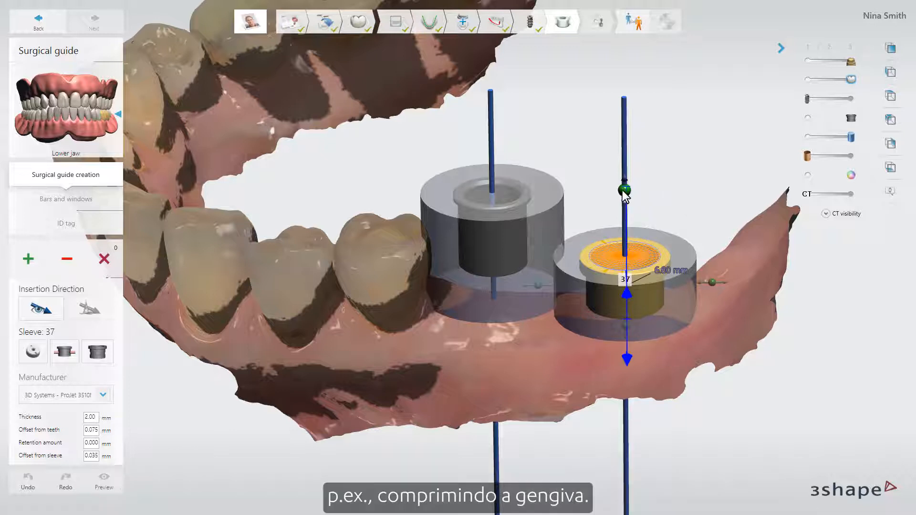
left_click_drag(626, 188, 627, 130)
mouse_move(624, 327)
left_mouse_down()
mouse_move(629, 267)
mouse_move(630, 310)
left_mouse_up()
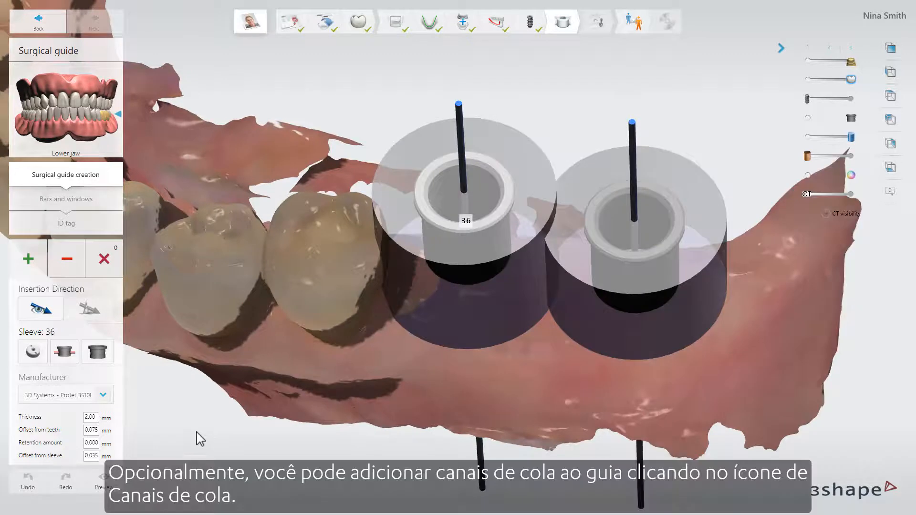
Add glue channels to sleeves 36 and 37 and adjust the channel on sleeve 37
left_click(65, 352)
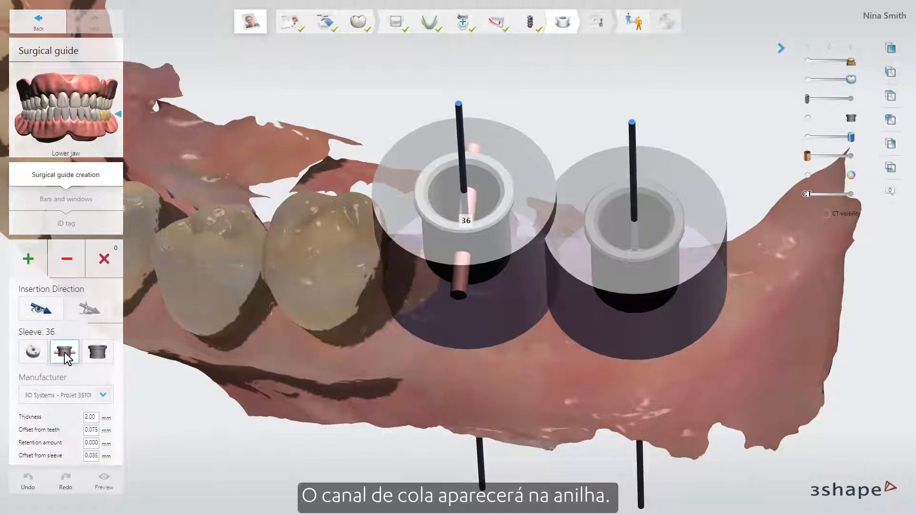
left_click(623, 257)
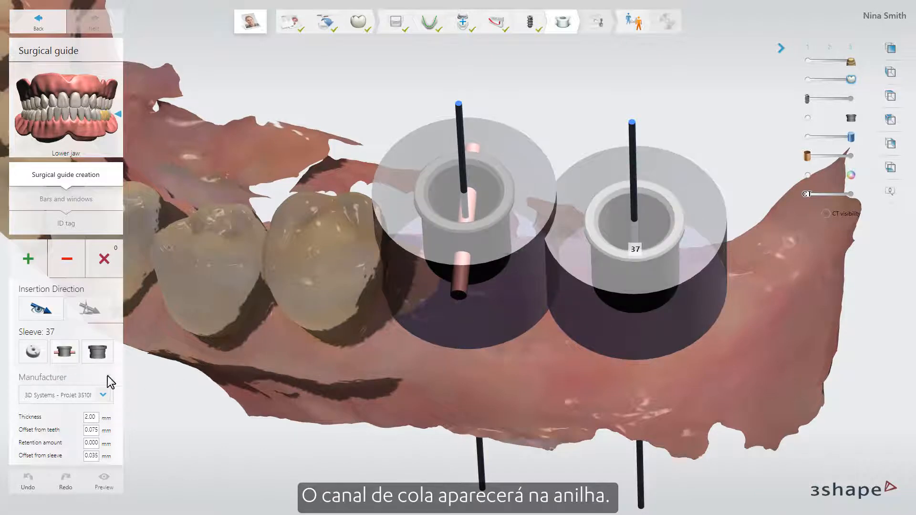
left_click(65, 353)
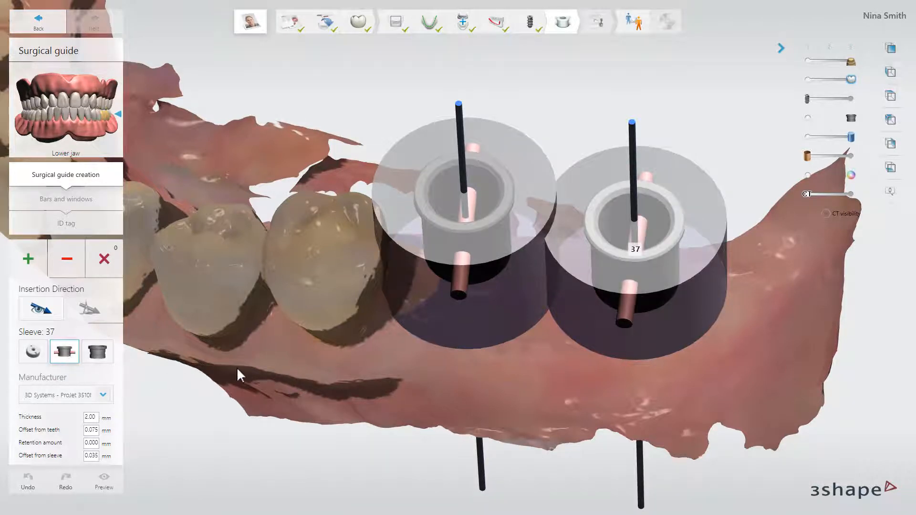
left_click_drag(622, 329, 626, 317)
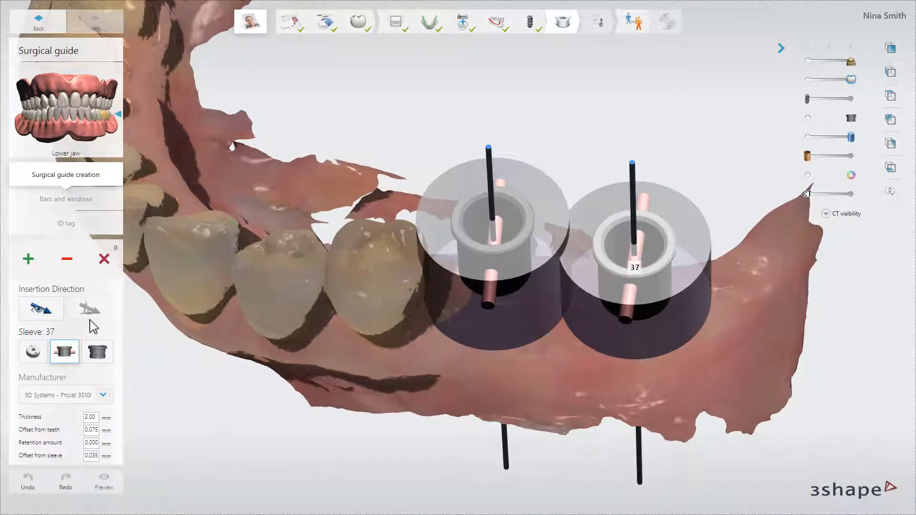
Set the guide's insertion direction from an occlusal view of the lower jaw and check the remaining undercuts
left_click(48, 313)
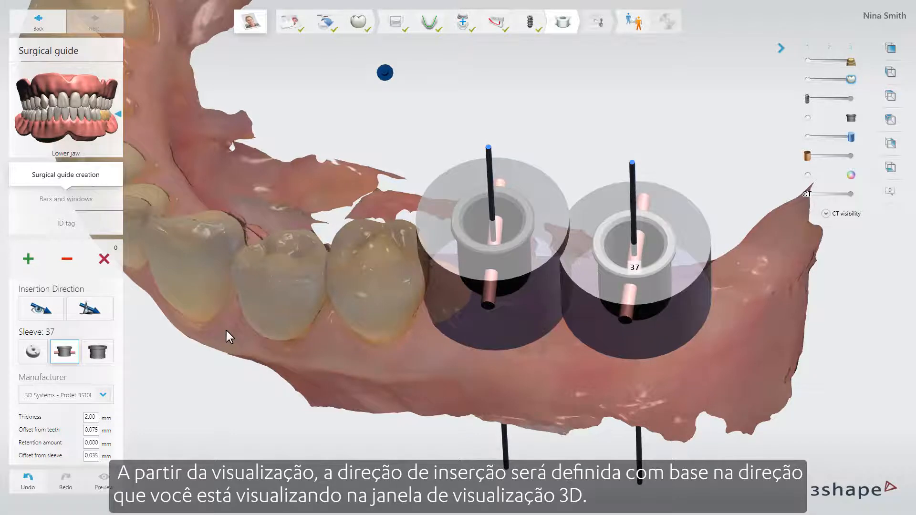
right_click_drag(226, 330, 269, 312)
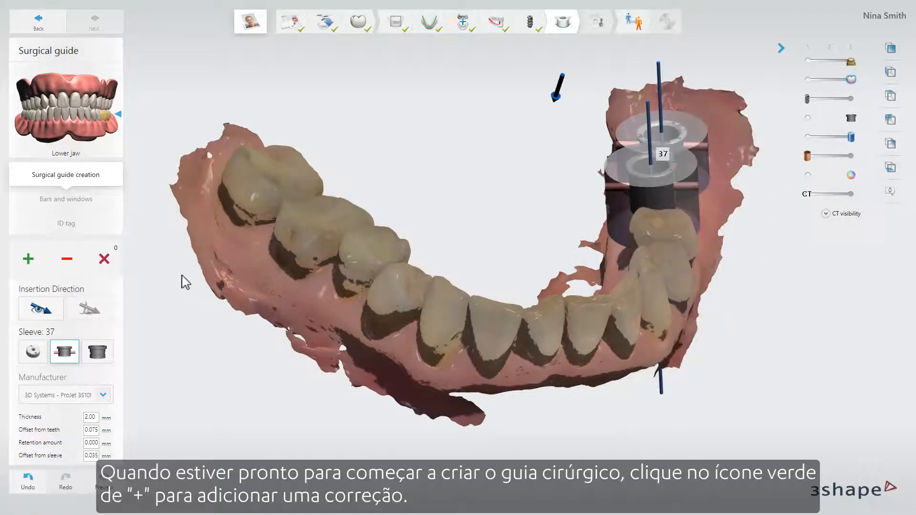
Draw a closed guide outline on the surface scan along the outer and inner sides of the lower teeth
left_click(29, 257)
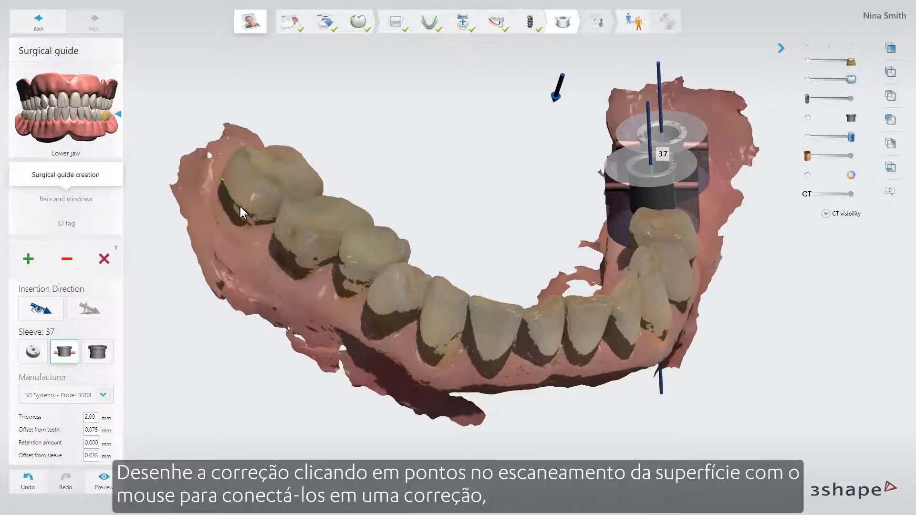
left_click(273, 226)
left_click(348, 270)
left_click(373, 295)
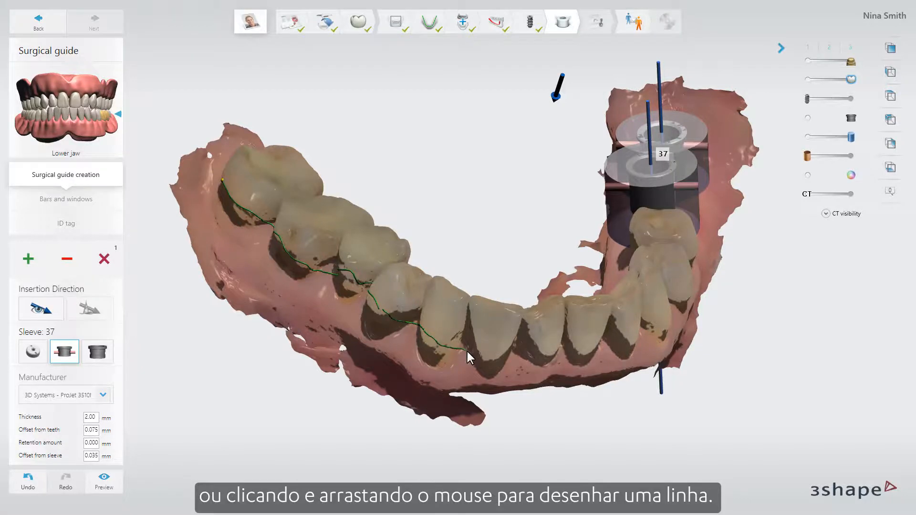
left_click_drag(467, 351, 491, 354)
left_click_drag(443, 306, 470, 320)
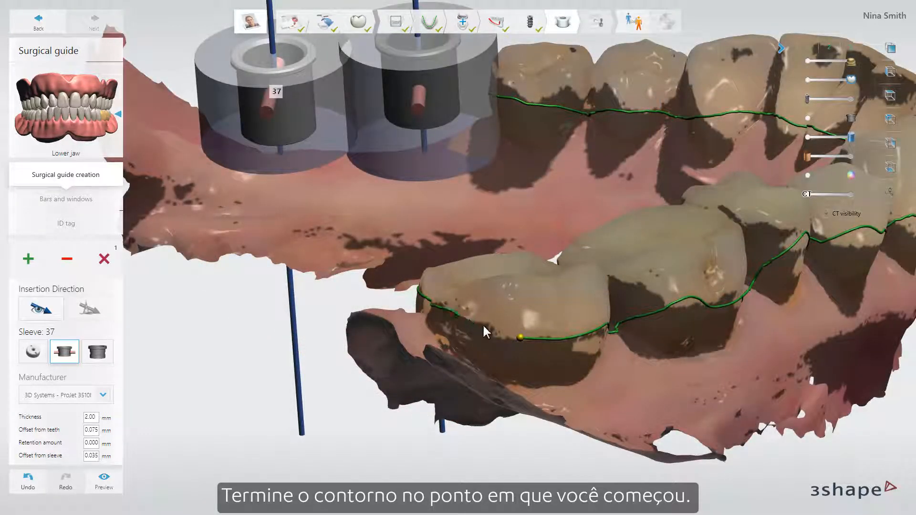
left_click(484, 327)
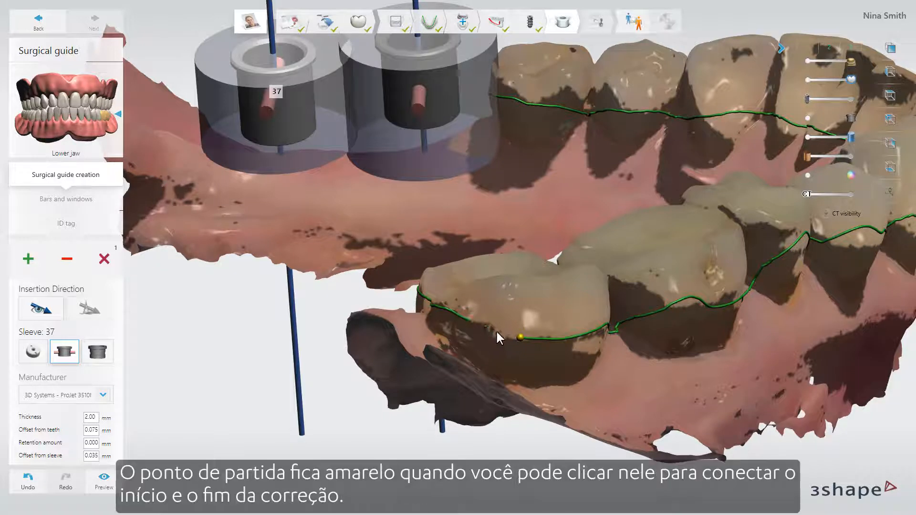
left_click(519, 337)
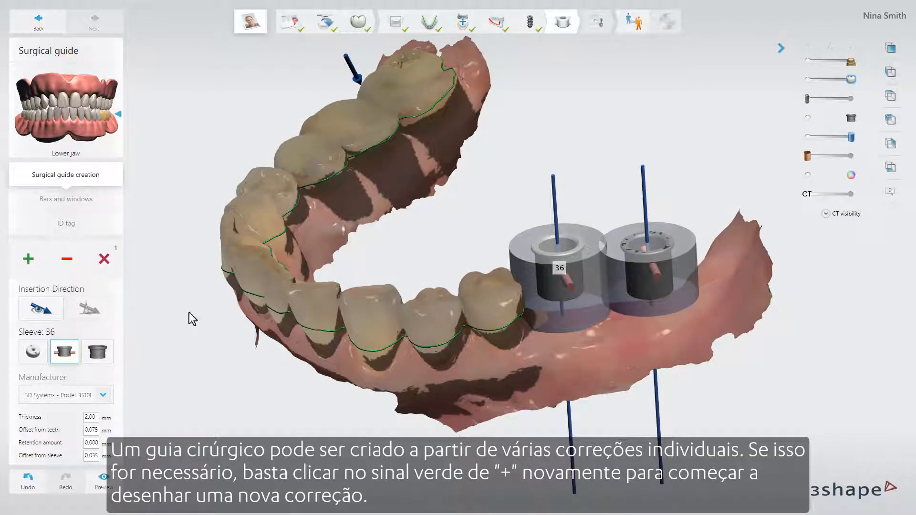
Draw another outline on the gum around sleeves 36 and 37 and redraw part of the border along the inner side of the teeth
left_click(28, 259)
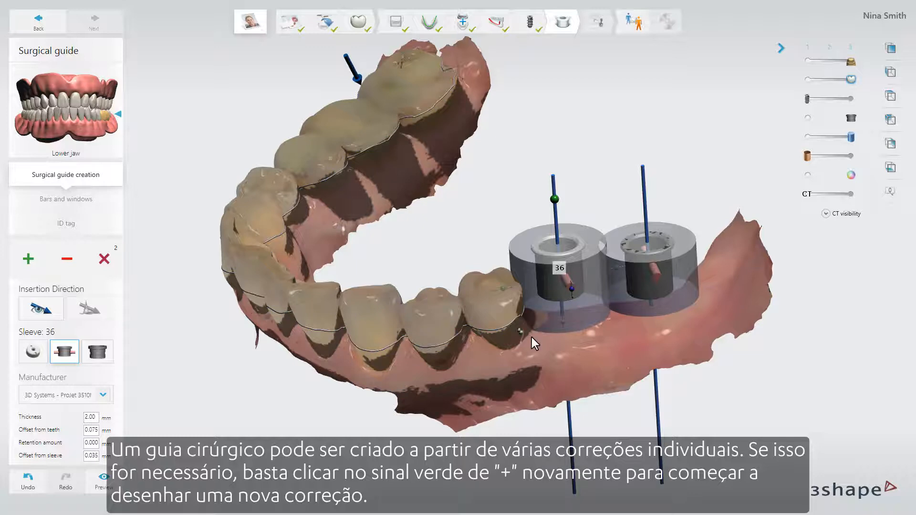
mouse_move(607, 348)
left_mouse_down()
mouse_move(684, 324)
mouse_move(703, 312)
mouse_move(711, 287)
left_mouse_up()
left_click_drag(710, 287, 711, 272)
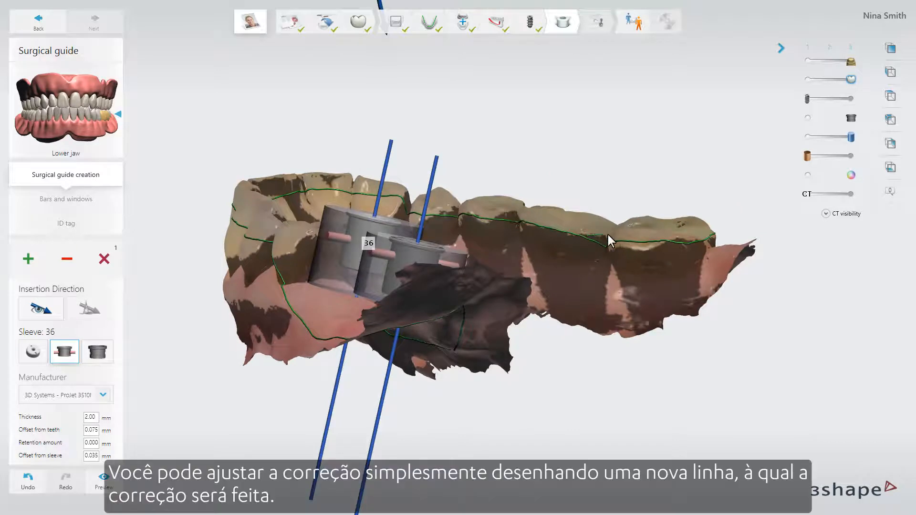
left_click_drag(607, 235, 623, 239)
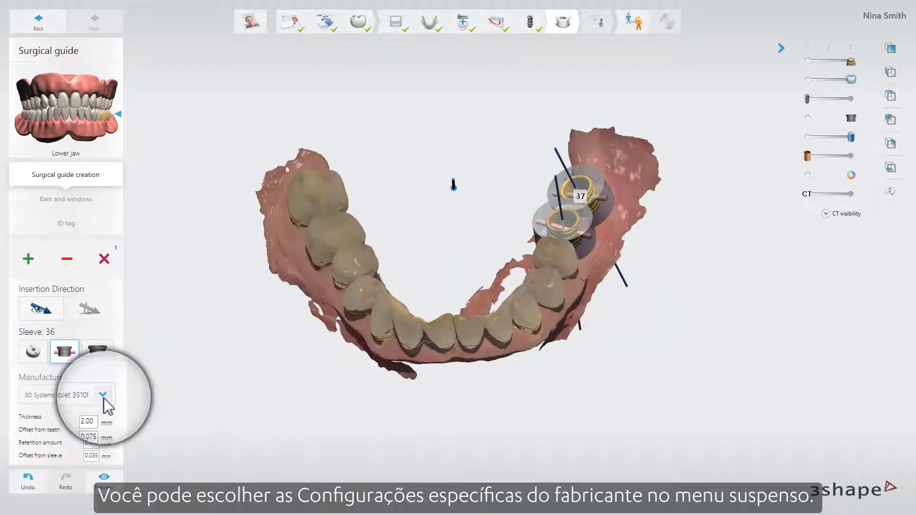
Apply the Envisiontec - VIDA - Clear Guide (E-Shell 600) manufacturer settings and switch back to 3D Systems - ProJet 3510MP - VisiJet Stone Plast
left_click(104, 398)
left_click(105, 280)
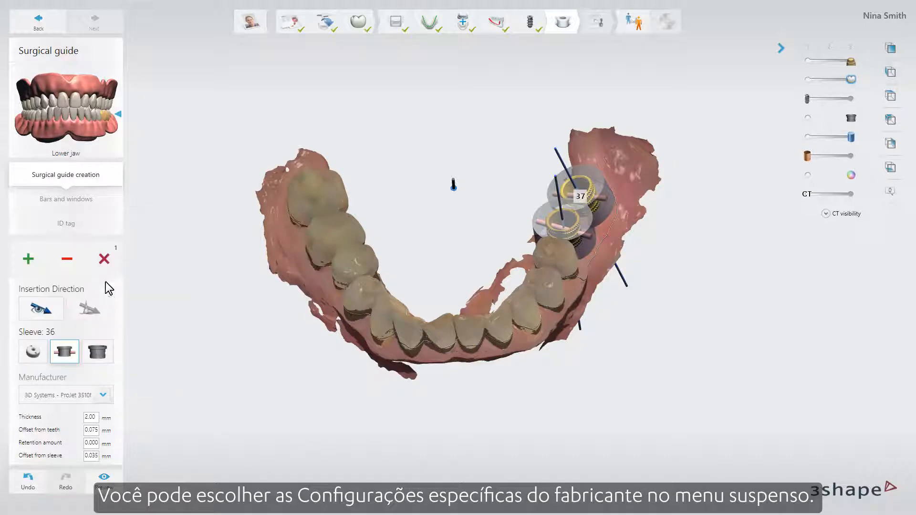
left_click(104, 395)
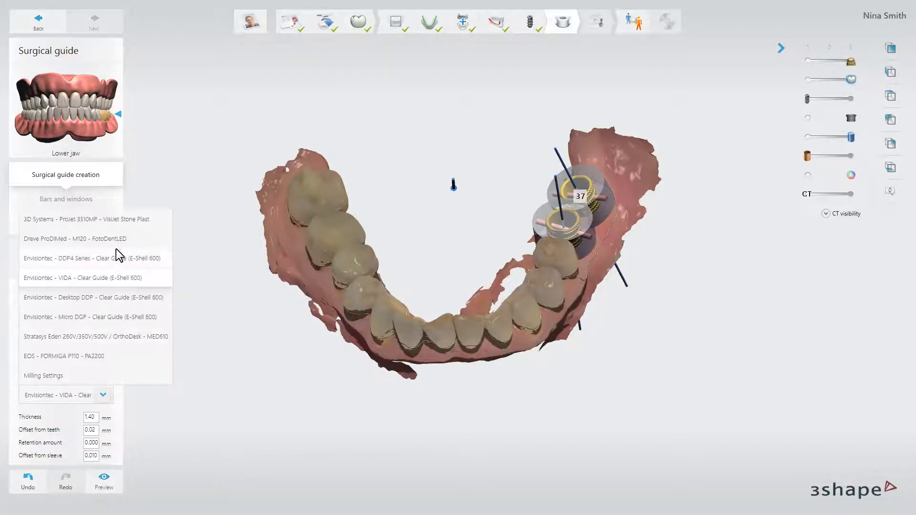
left_click(139, 224)
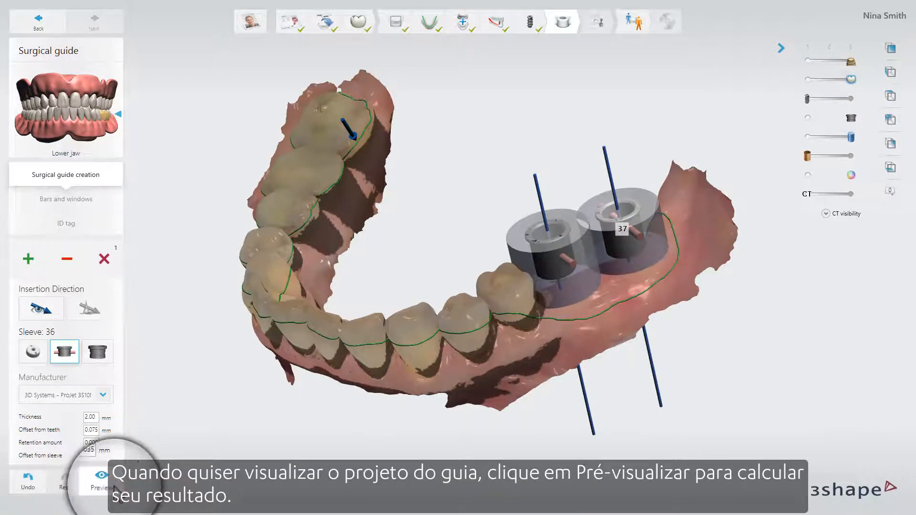
Calculate a preview of the surgical guide design
left_click(101, 482)
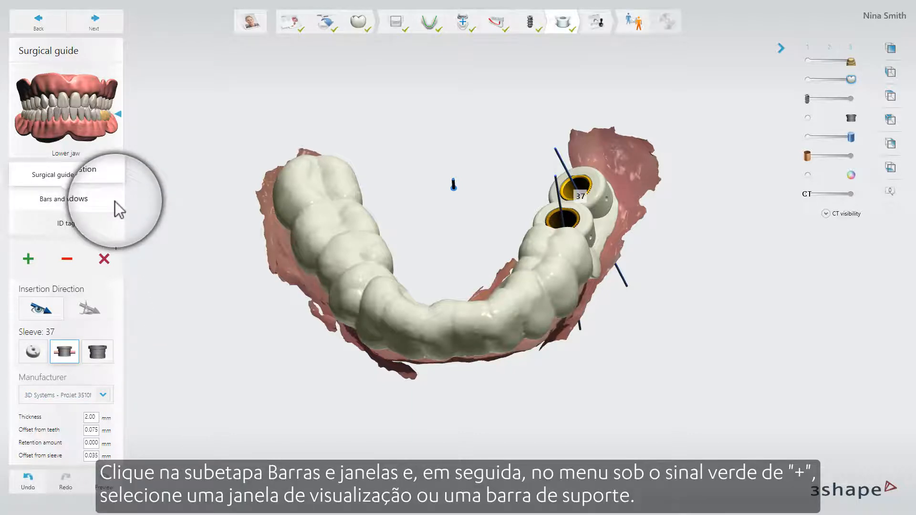
Add a support bar along the outer side of sleeves 36 and 37 and adjust it with its control points
left_click(115, 201)
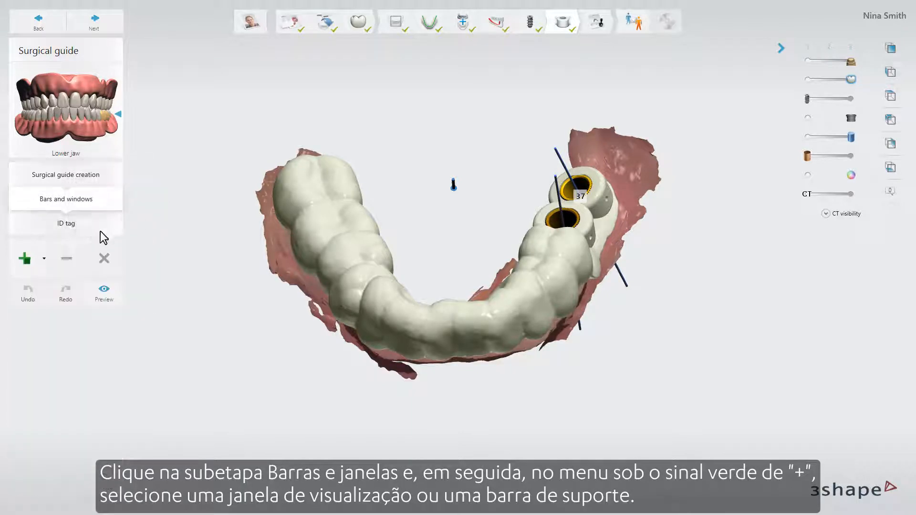
left_click(47, 258)
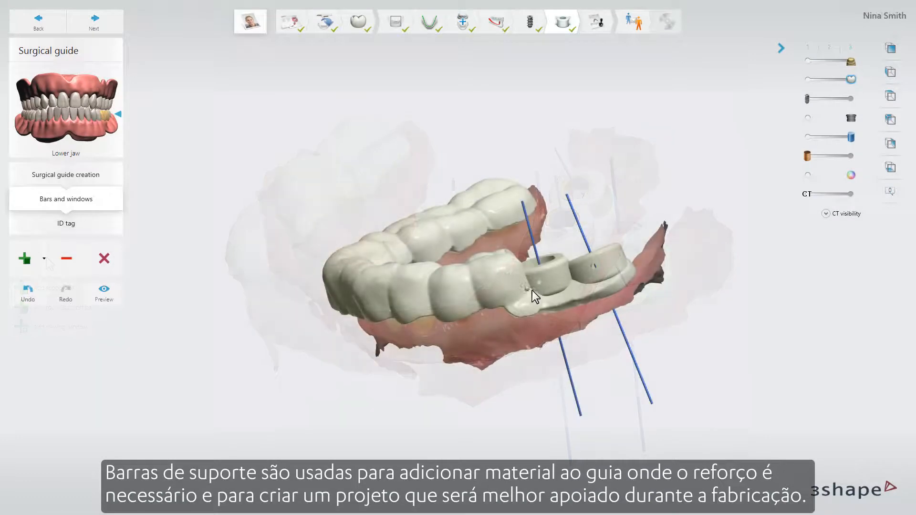
left_click_drag(532, 290, 622, 263)
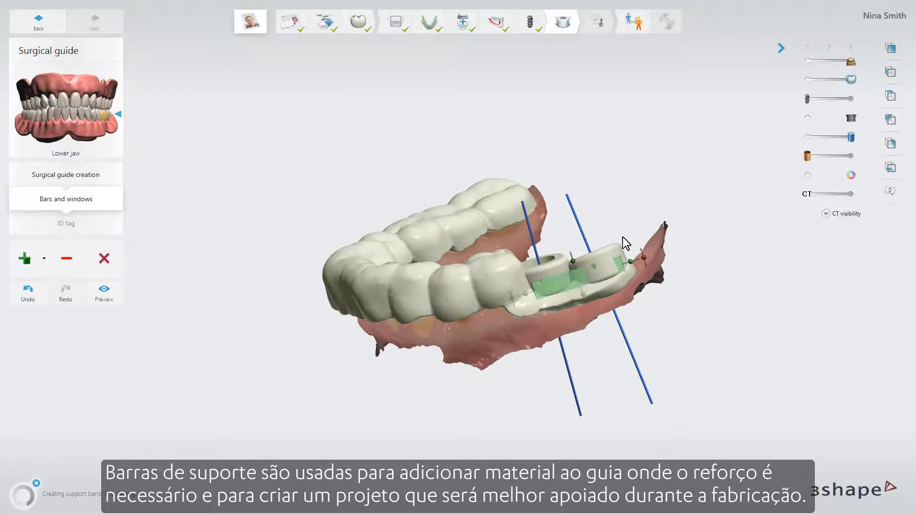
right_click_drag(622, 237, 664, 314)
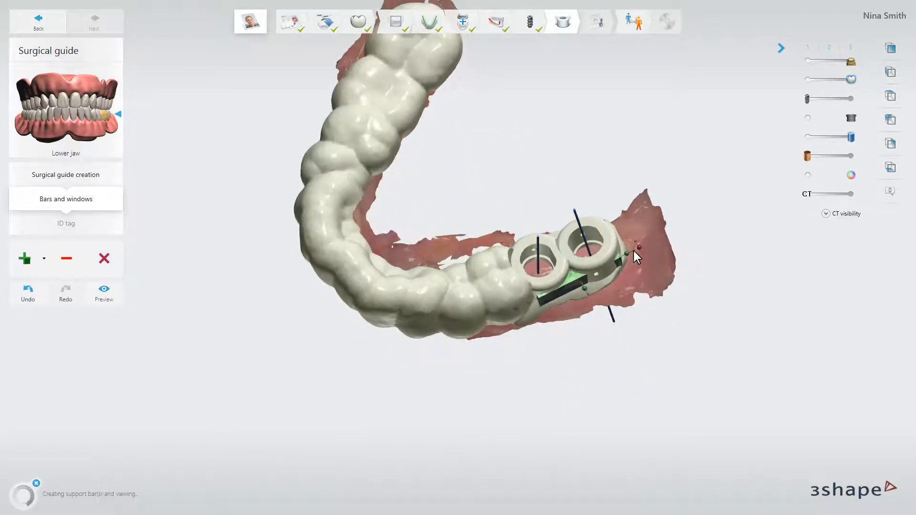
left_click_drag(640, 248, 640, 260)
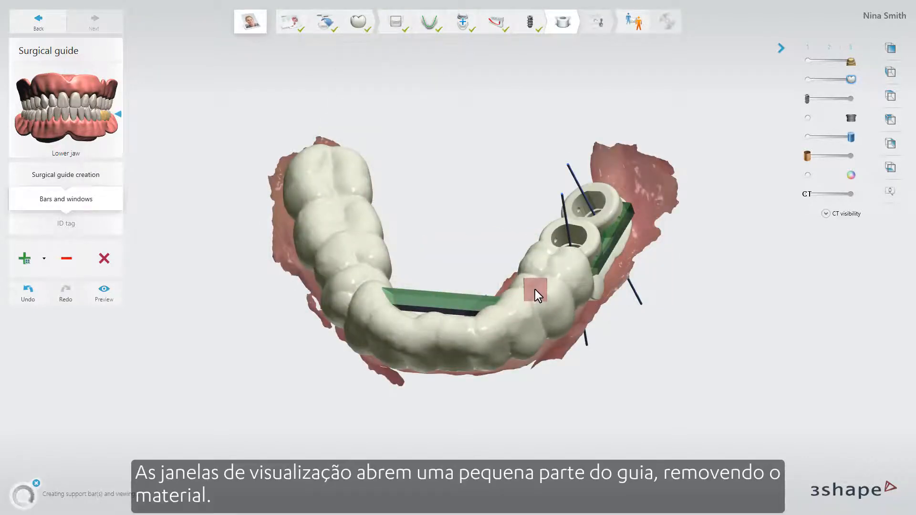
Place a viewing window over the tooth next to sleeve 36 and adjust its size and position with the control points
left_click(542, 281)
mouse_move(574, 326)
right_mouse_down()
mouse_move(576, 354)
mouse_move(574, 321)
right_mouse_up()
mouse_move(574, 292)
left_click_drag(573, 290, 573, 283)
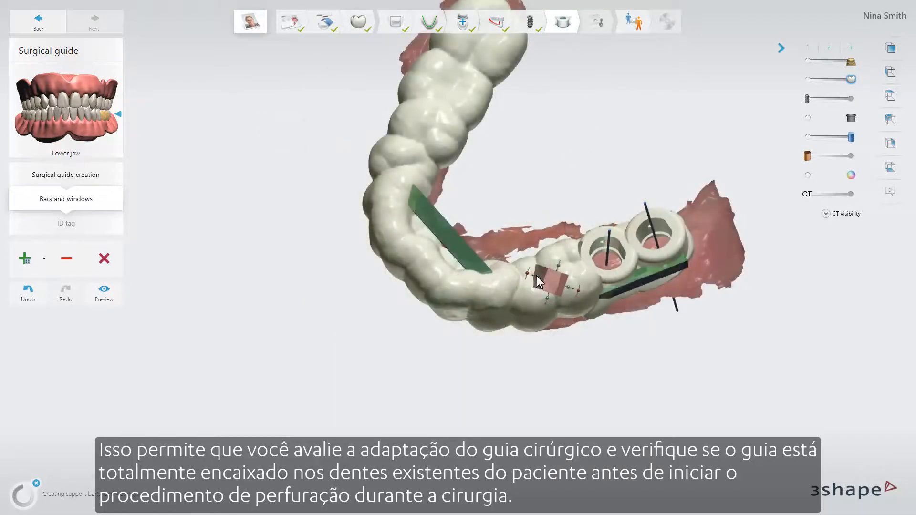
left_click_drag(538, 283, 519, 276)
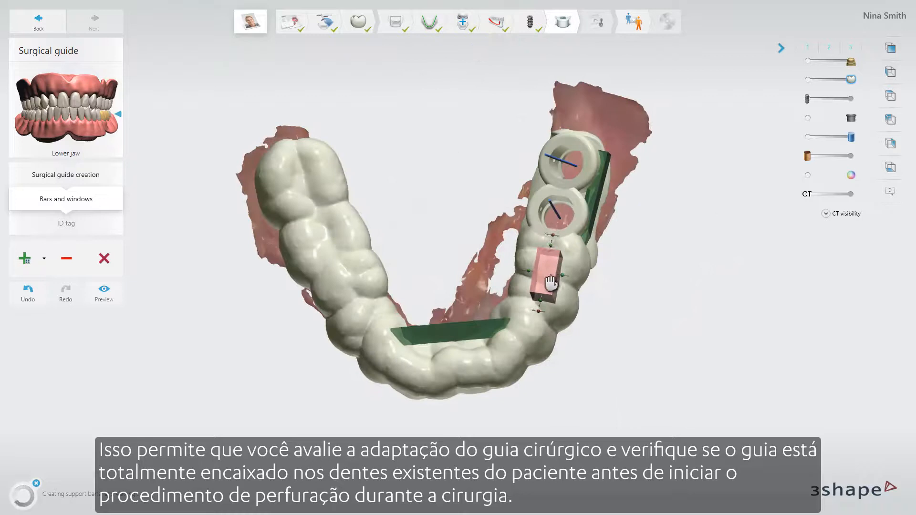
left_click_drag(551, 282, 533, 310)
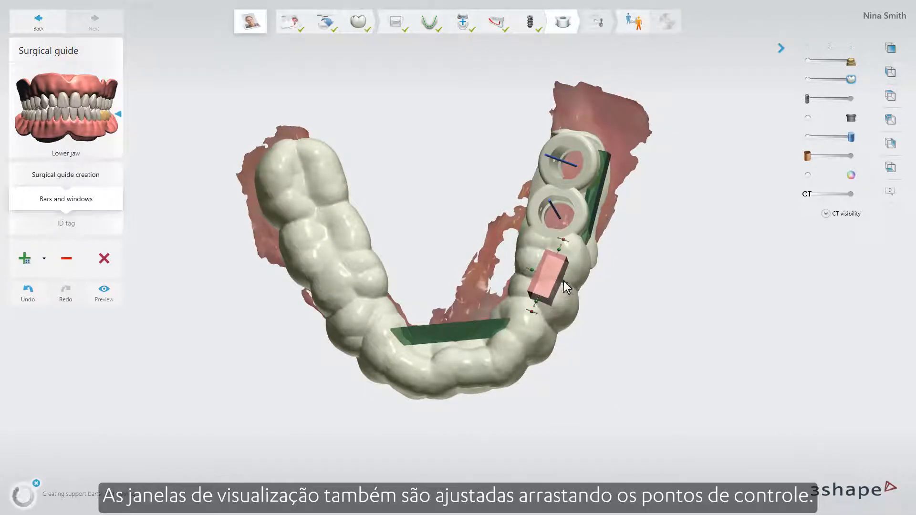
left_click_drag(564, 284, 552, 286)
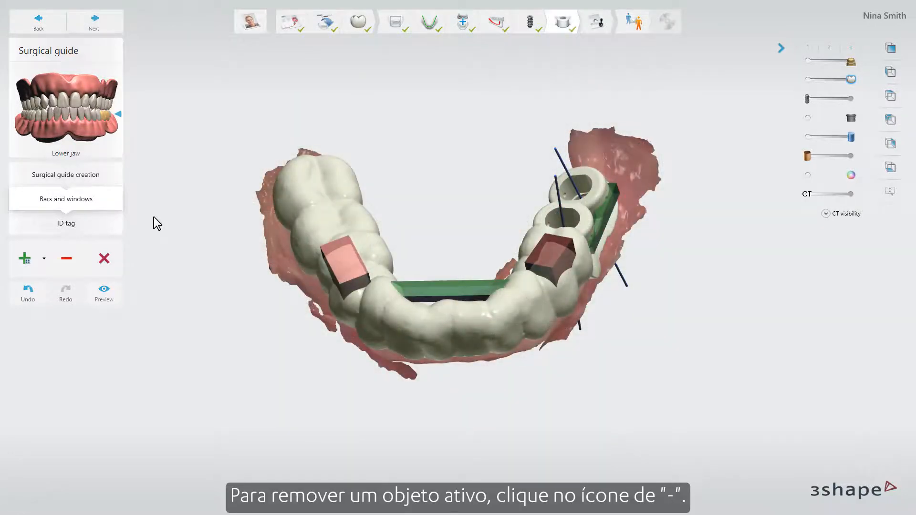
Delete the active viewing window and all remaining bars and windows, and undo the deletions
left_click(63, 260)
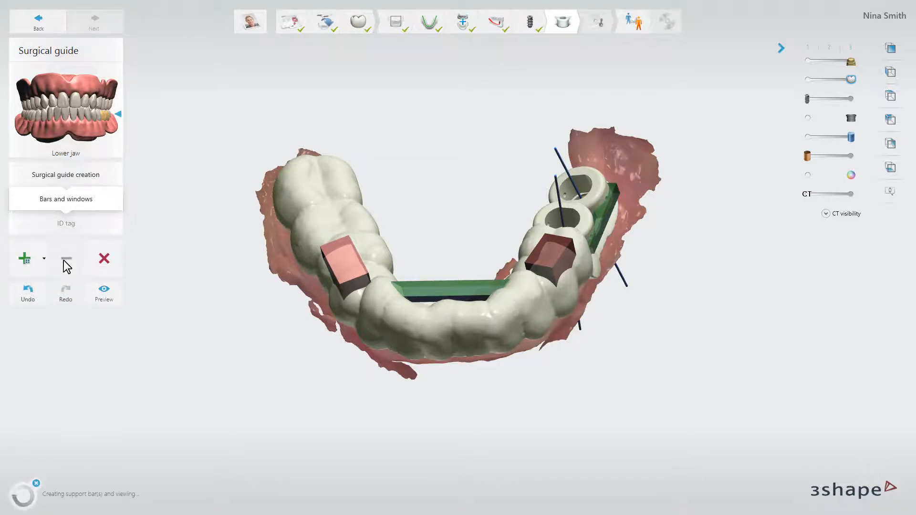
left_click(106, 259)
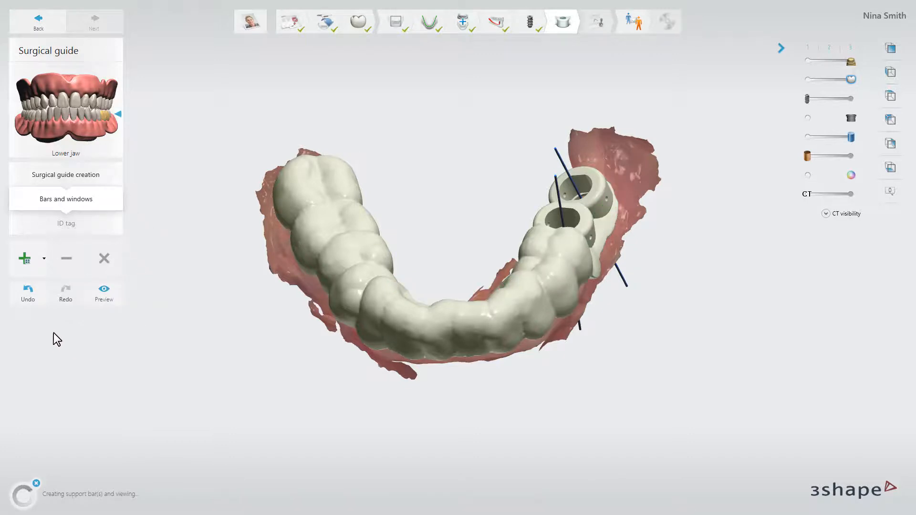
left_click(28, 292)
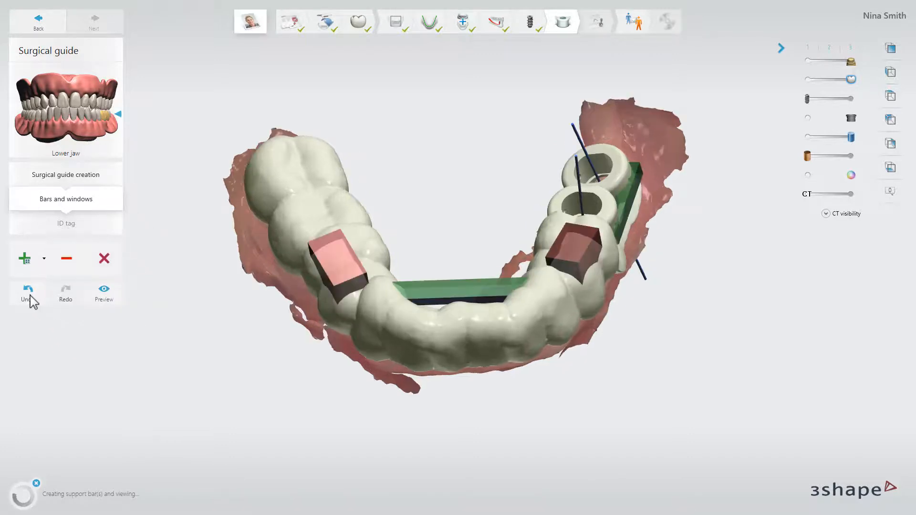
Preview the guide with its support bars and viewing windows, and add an ID tag with the text 3Shape
left_click(112, 294)
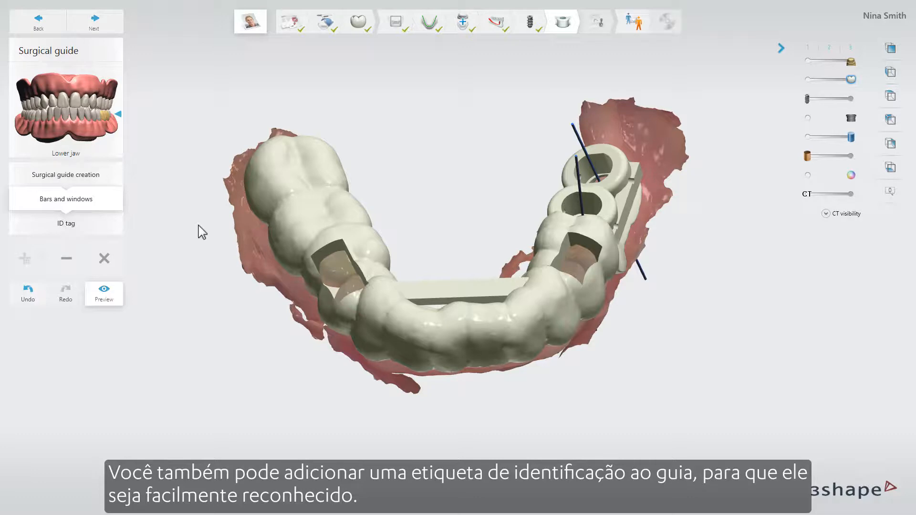
left_click(117, 223)
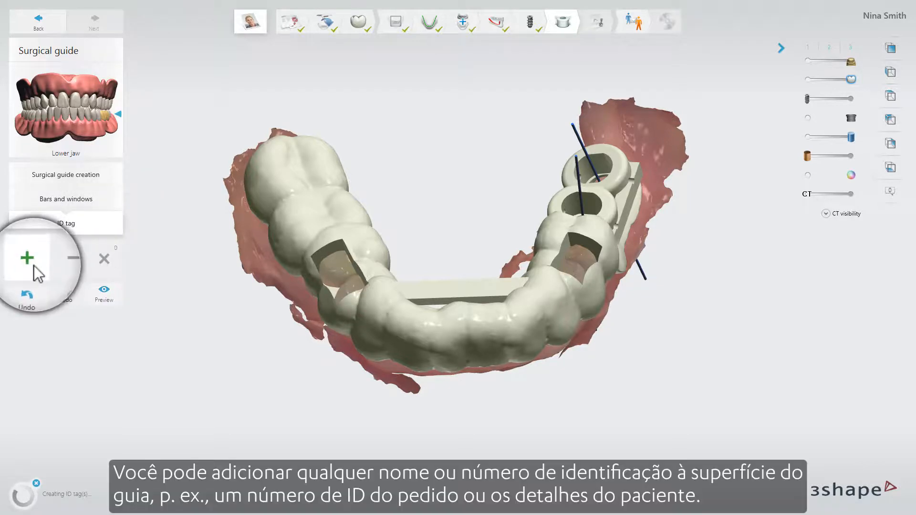
left_click(34, 265)
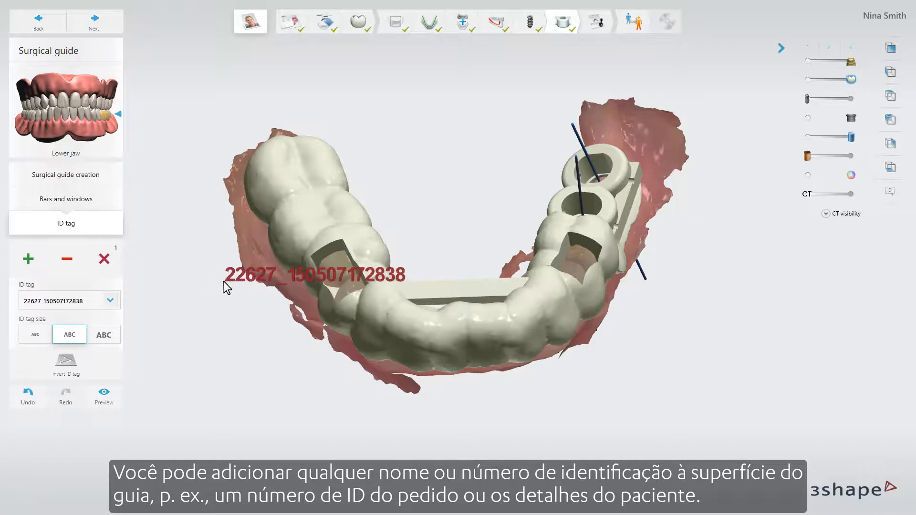
double_click(97, 300)
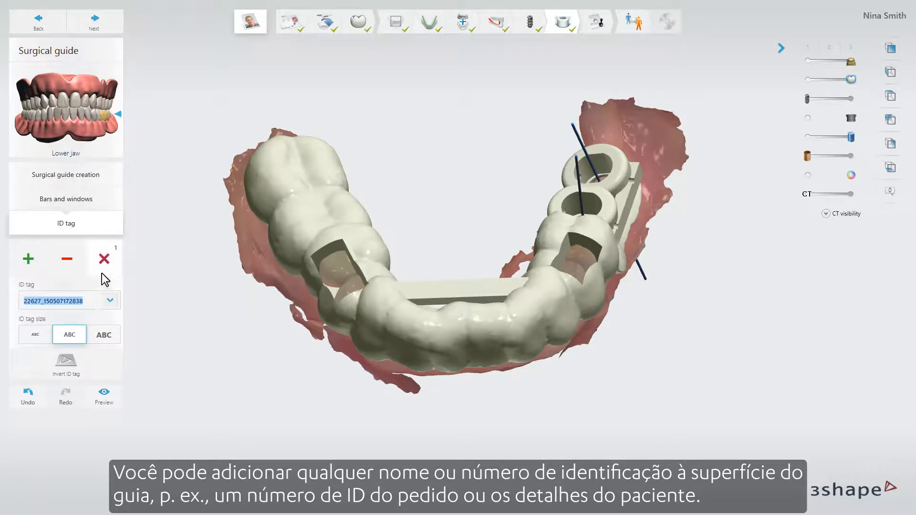
type("3Shape")
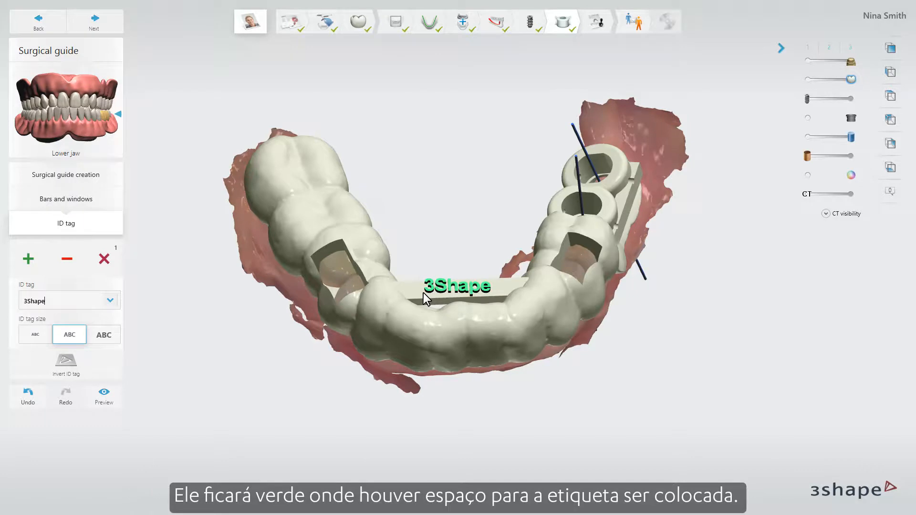
Place the ID tag at the smallest size on the support bar behind the front teeth and preview the result
left_click(37, 335)
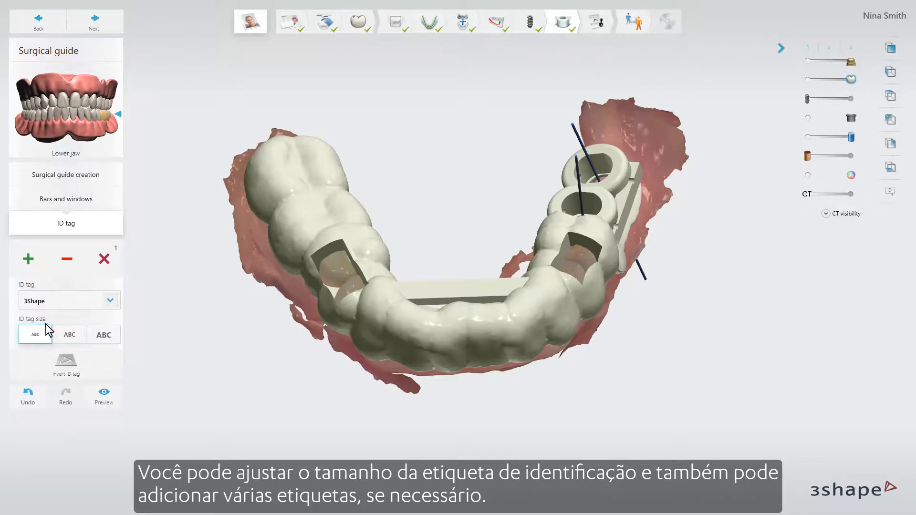
left_click(435, 292)
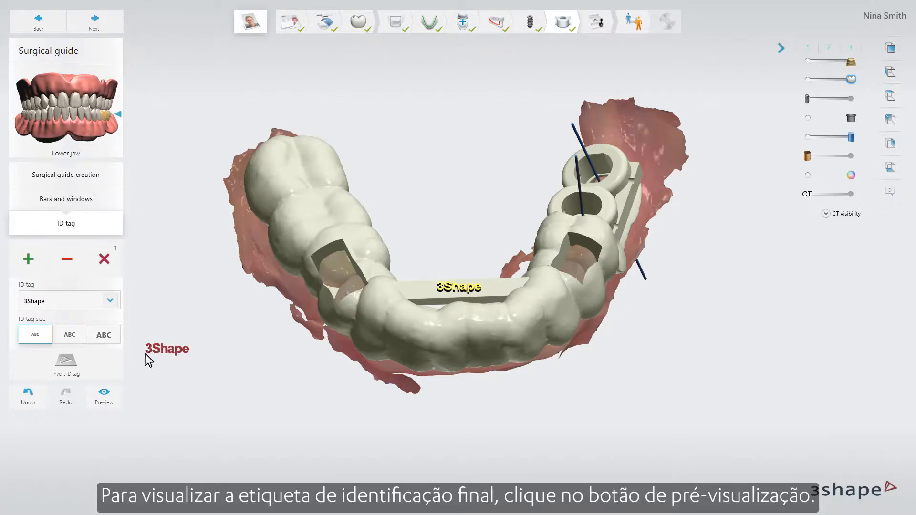
left_click(113, 394)
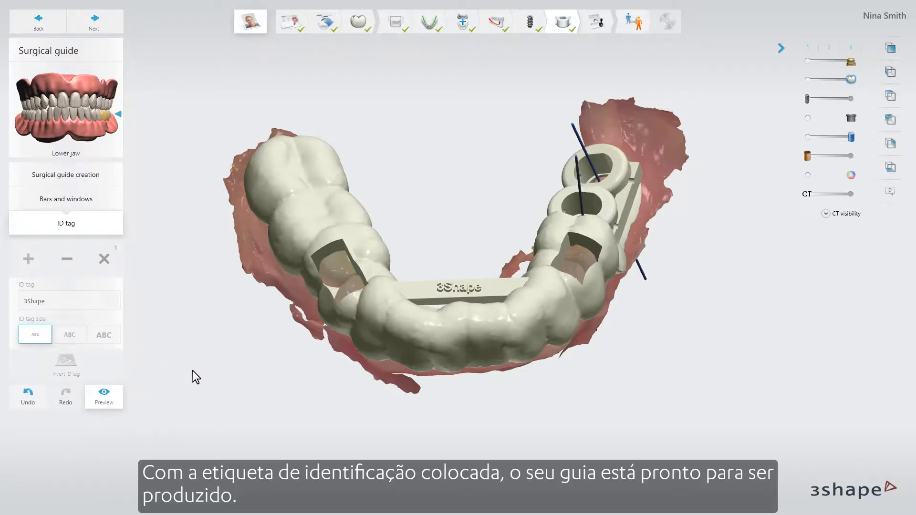